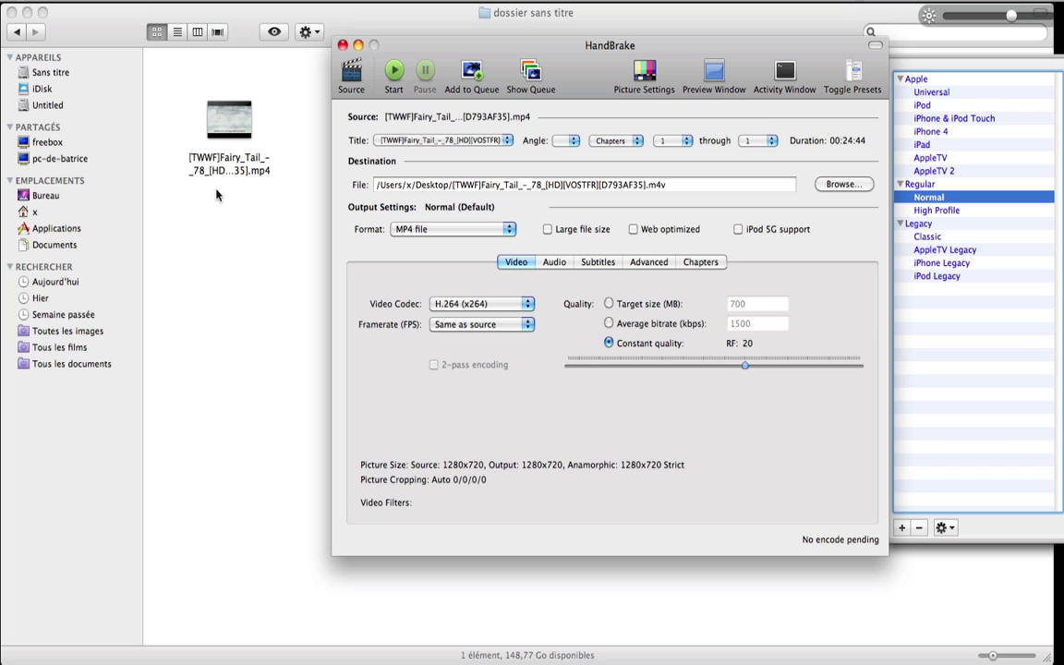
Step: Load [TWWF]Fairy_Tail_-_78_[HD][VOSTFR][D793AF35].mp4 from the dossier sans titre folder as the source and keep its title selected
{"action": "left_click", "coordinate": [351, 83]}
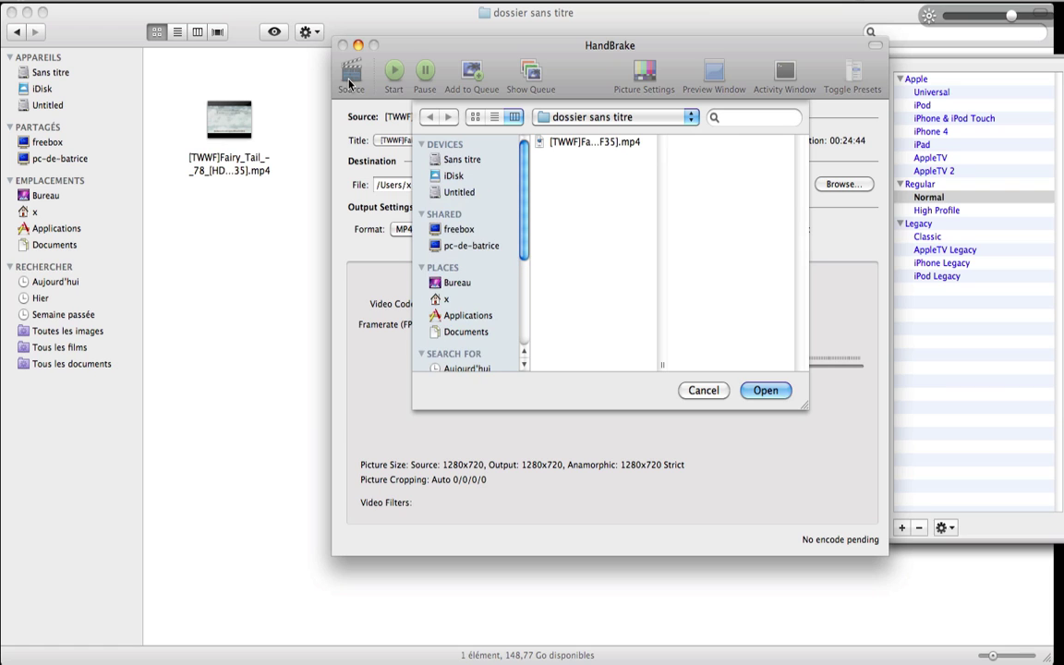
{"action": "left_click", "coordinate": [572, 144]}
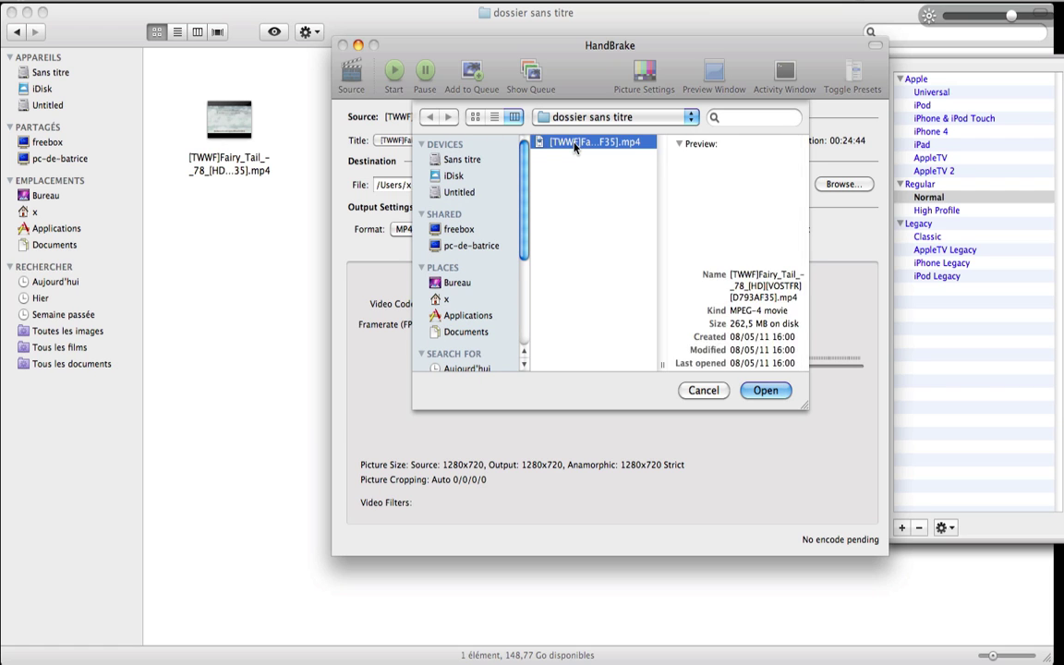
{"action": "double_click", "coordinate": [573, 144]}
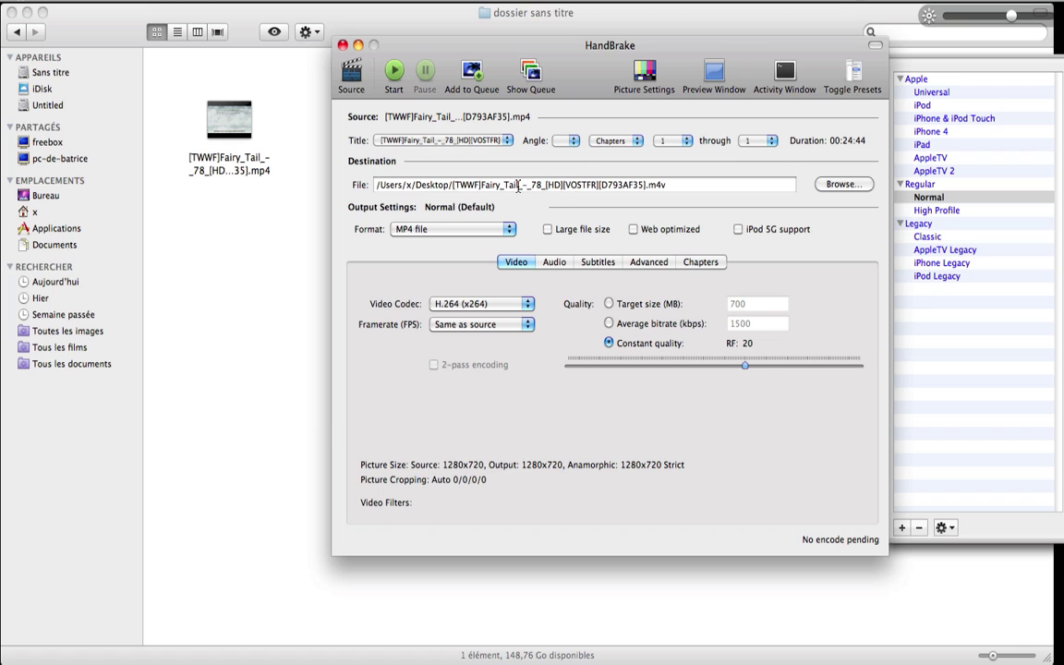
{"action": "left_click", "coordinate": [486, 142]}
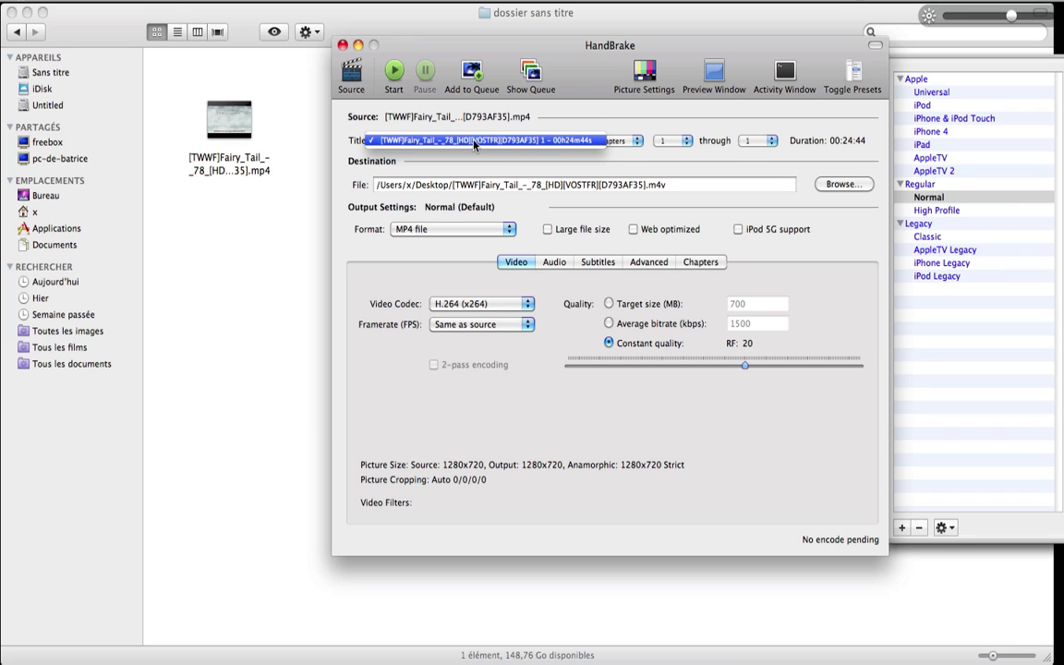
{"action": "left_click", "coordinate": [472, 143]}
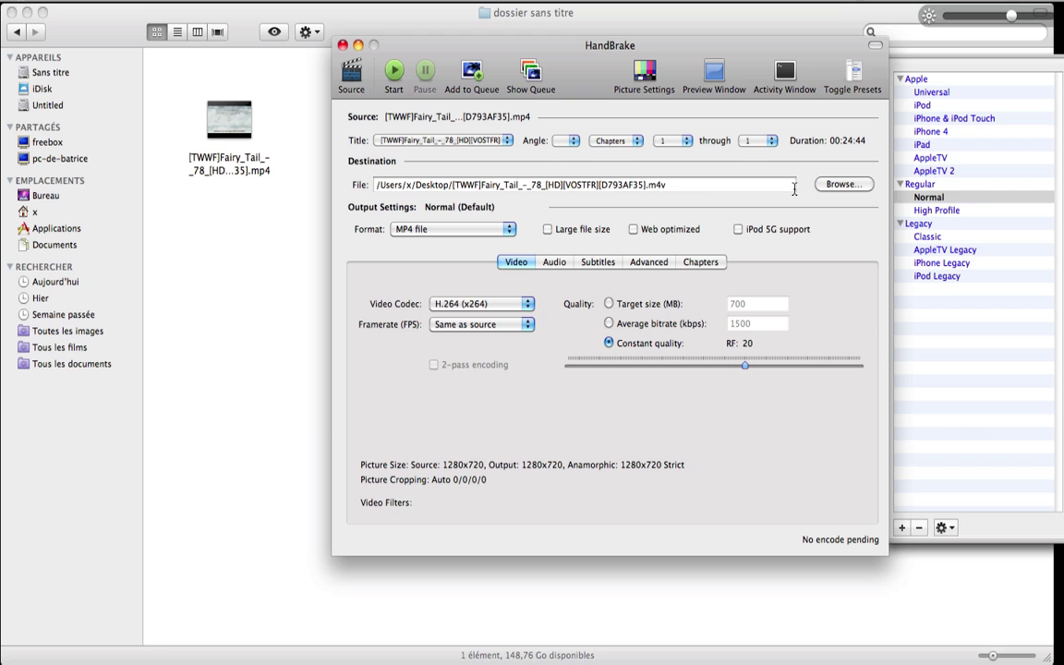
Step: Check the destination's save location without changing it, and set the output format to MKV file
{"action": "left_click", "coordinate": [859, 188]}
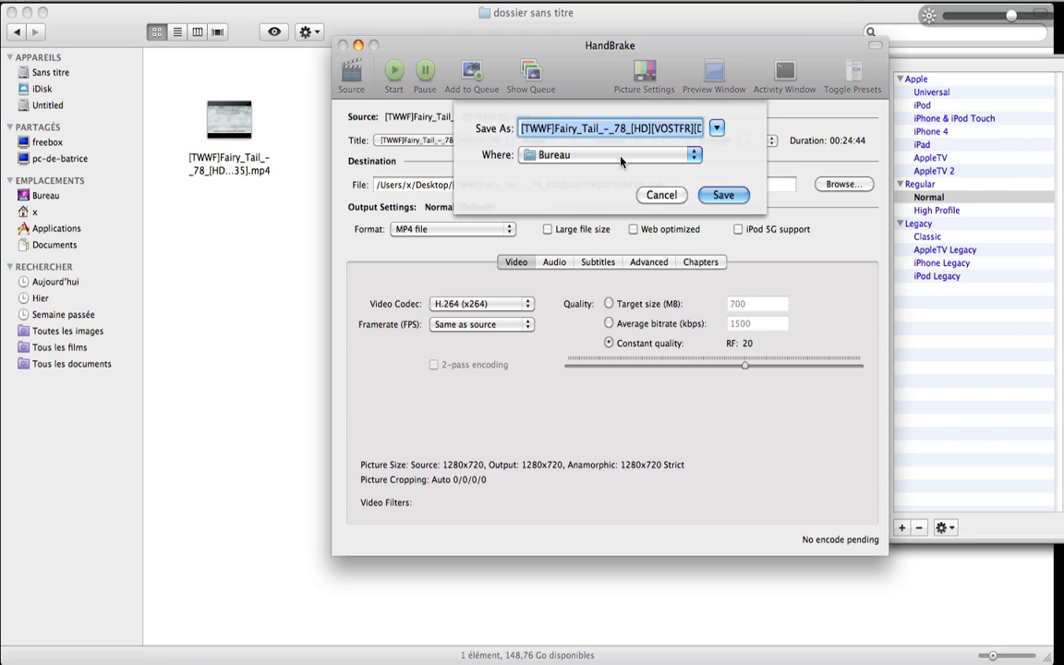
{"action": "left_click", "coordinate": [668, 197]}
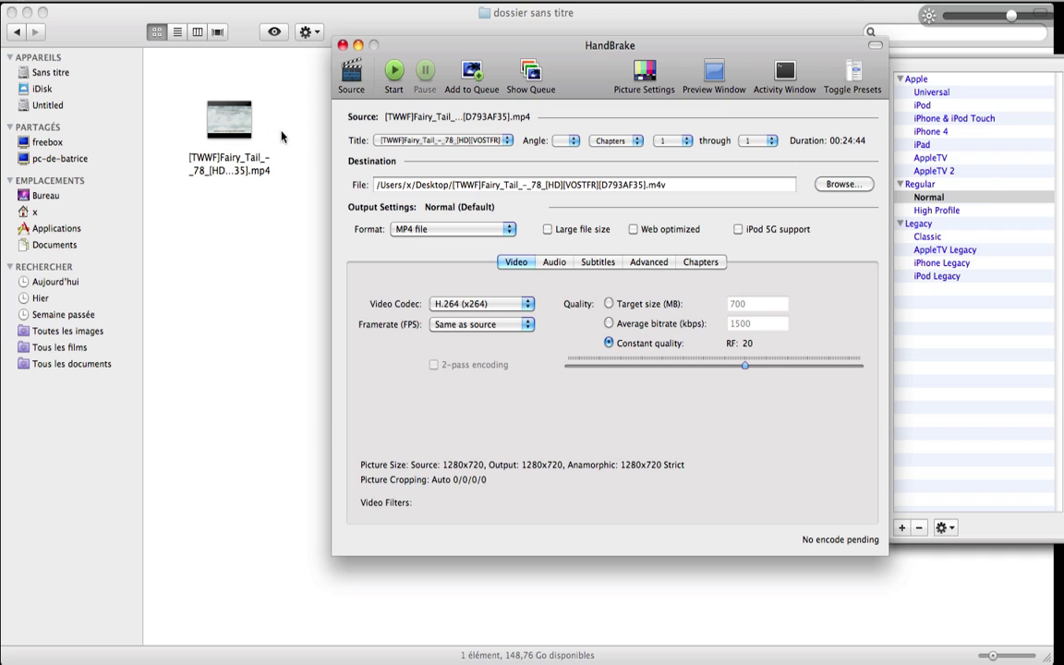
{"action": "left_click", "coordinate": [418, 227]}
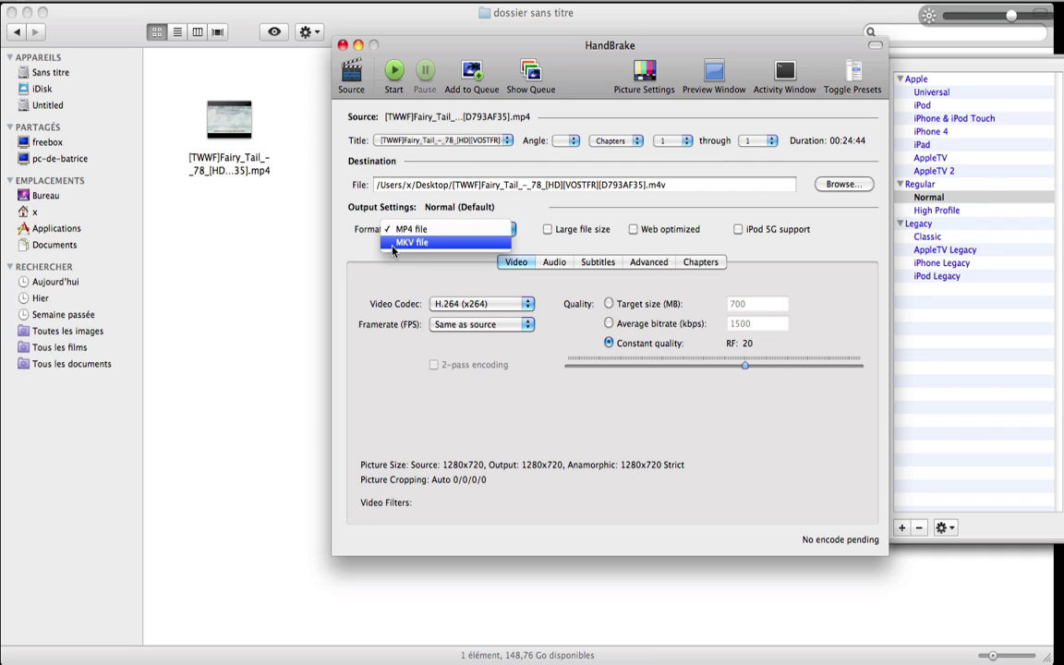
{"action": "left_click", "coordinate": [403, 244]}
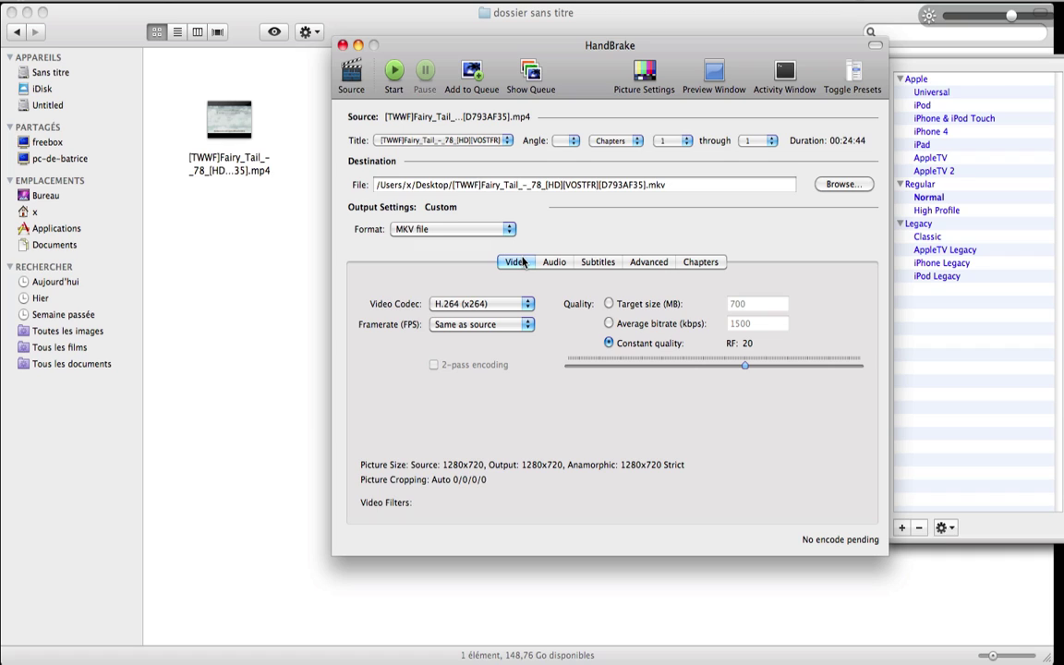
Step: Review the available video codecs and framerates without changing either setting
{"action": "left_click", "coordinate": [462, 305]}
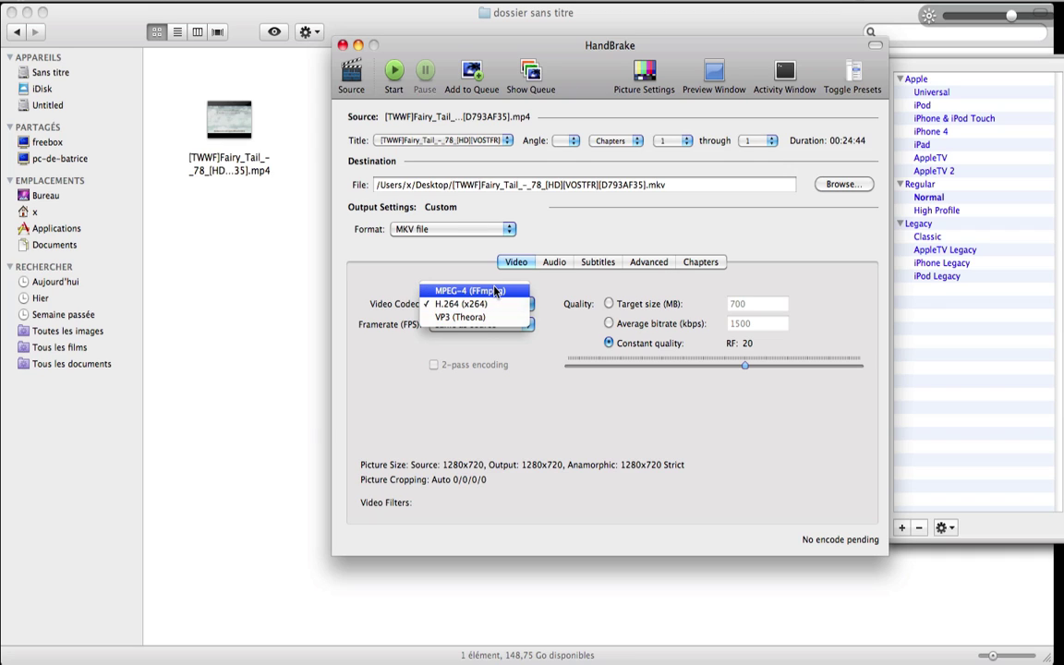
{"action": "left_click", "coordinate": [531, 349]}
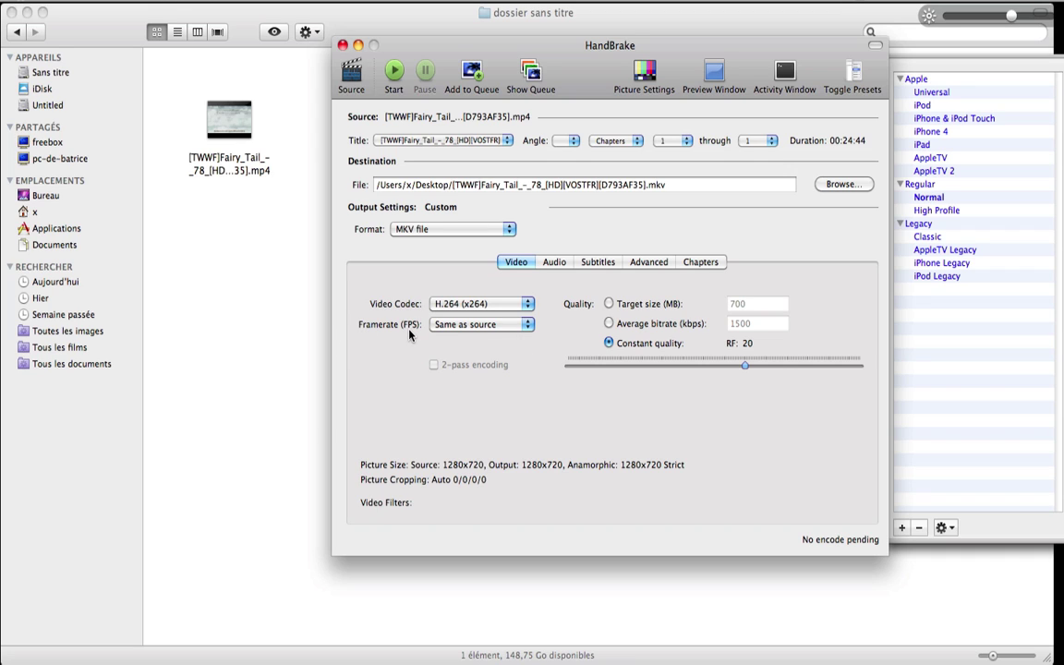
{"action": "left_click", "coordinate": [478, 327]}
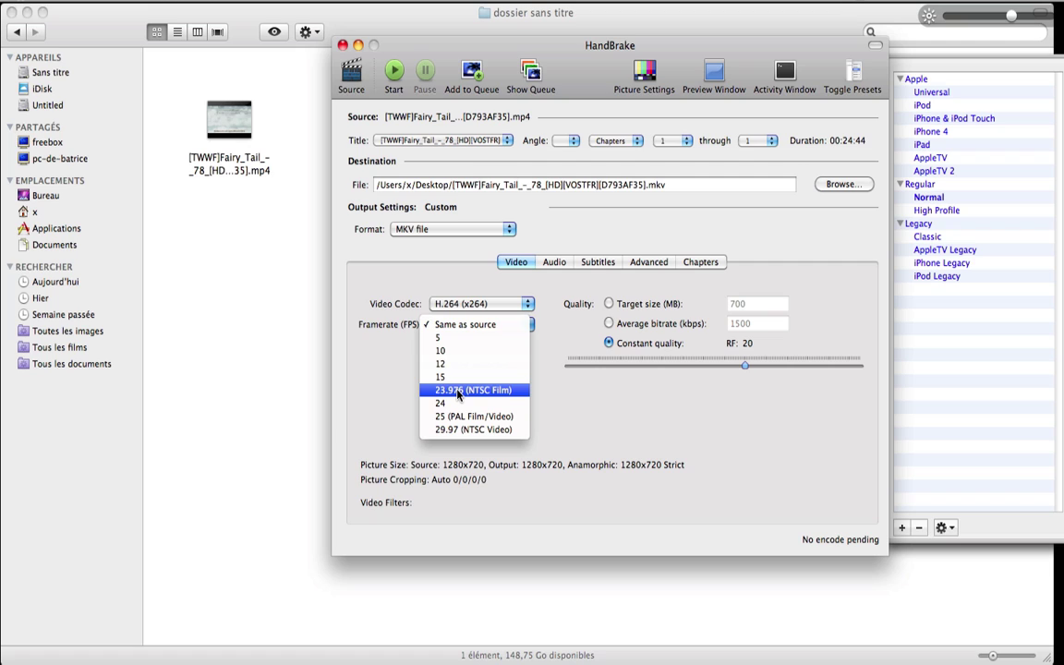
{"action": "left_click", "coordinate": [385, 387]}
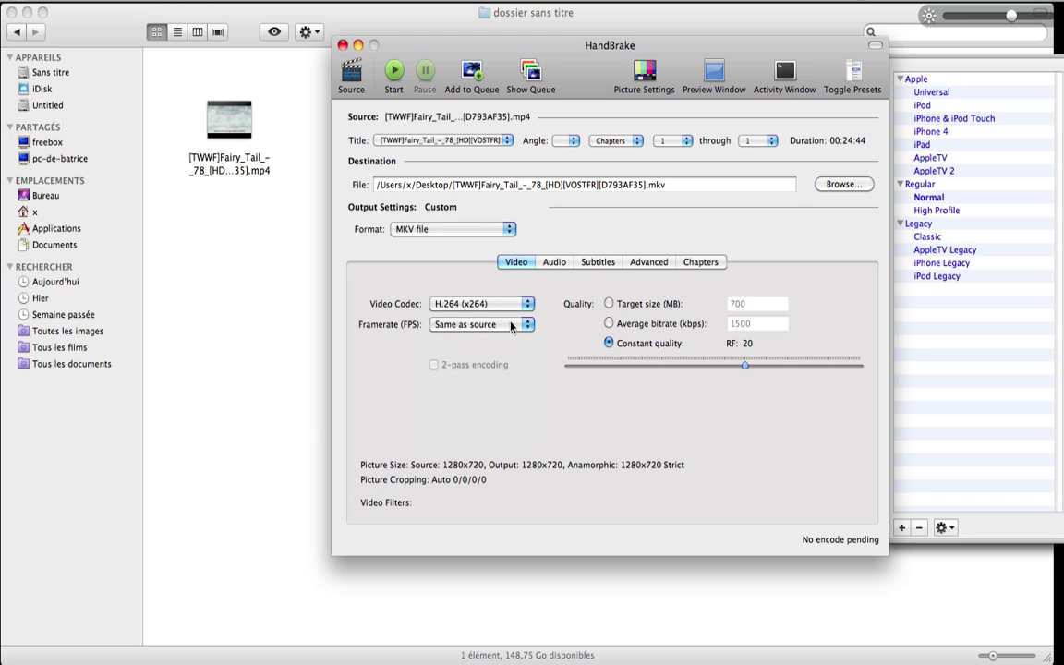
Step: Try the average bitrate quality mode, then switch back to constant quality and set it to RF 25
{"action": "left_click", "coordinate": [612, 325]}
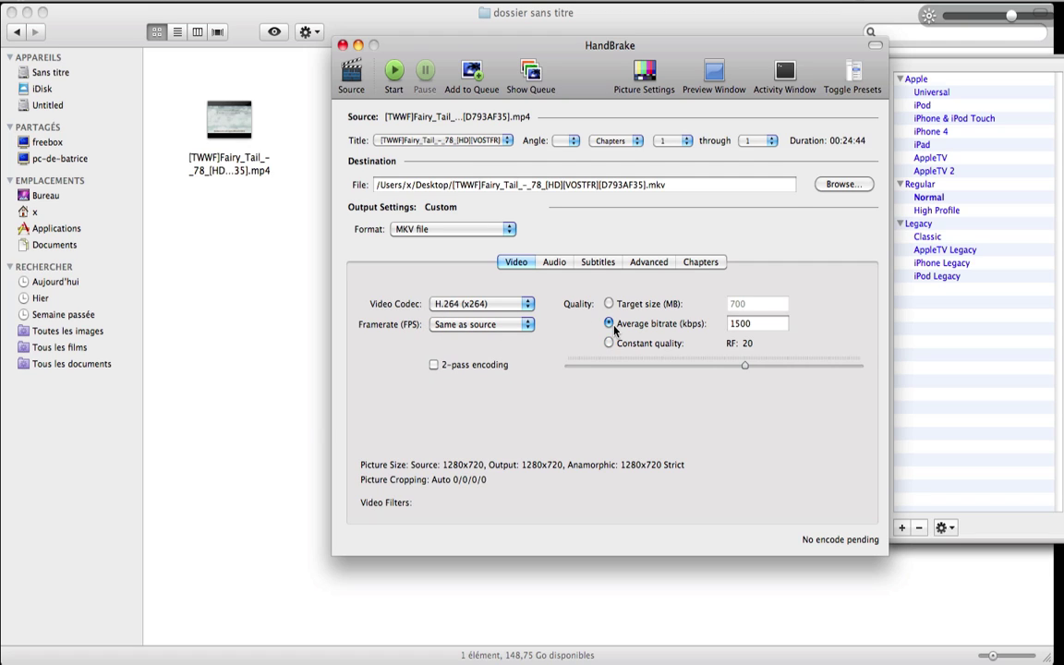
{"action": "left_click", "coordinate": [756, 325]}
{"action": "left_click_drag", "start_coordinate": [755, 325], "coordinate": [700, 328]}
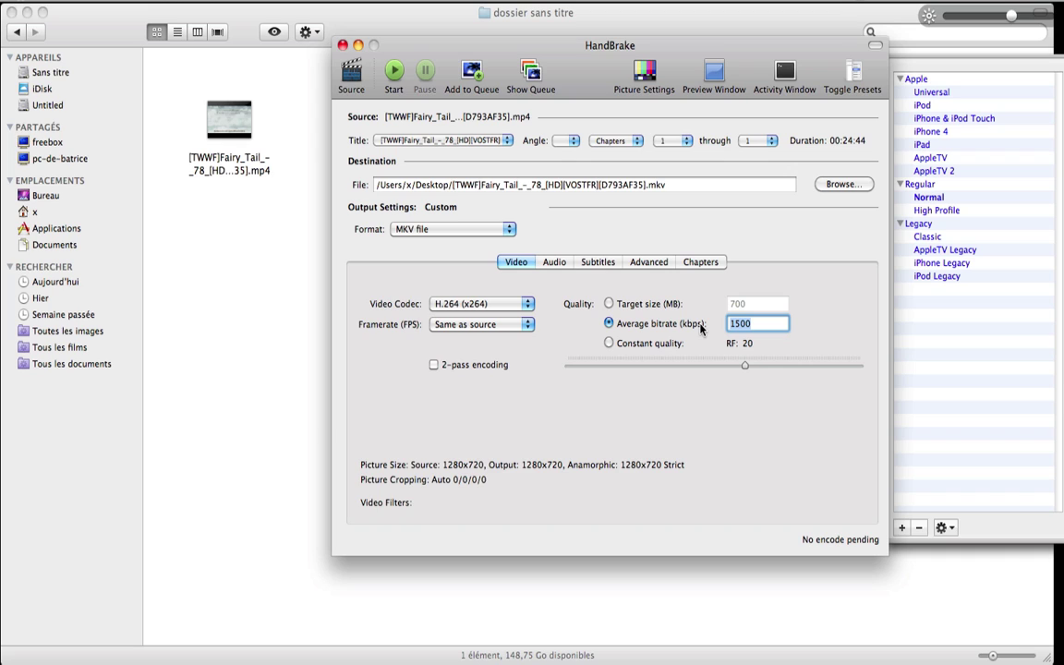
{"action": "type", "text": "2500"}
{"action": "left_click", "coordinate": [609, 344]}
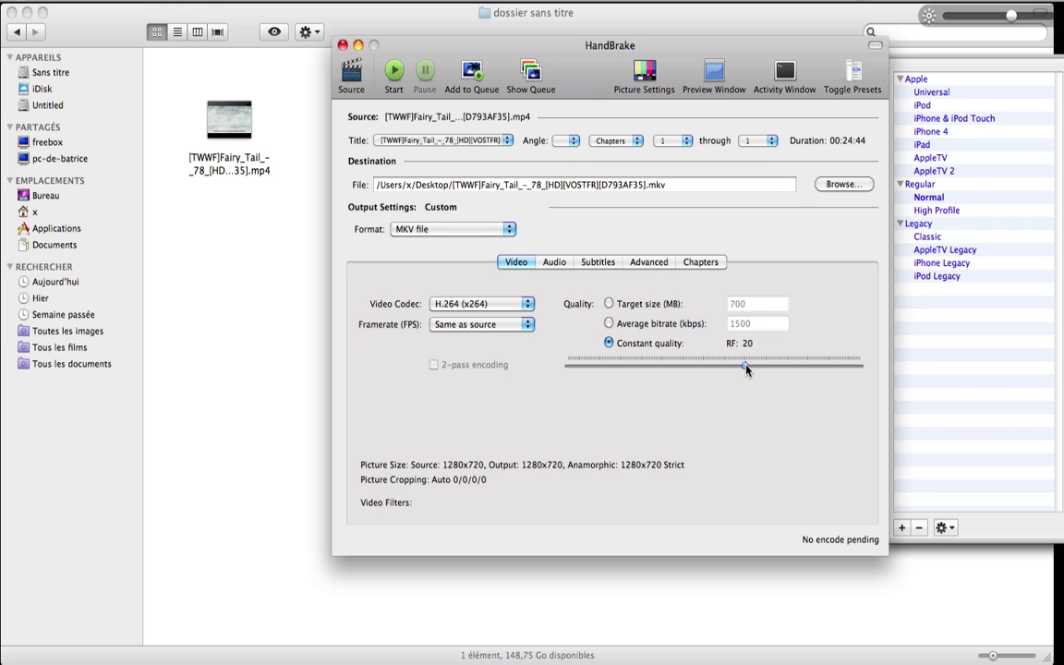
{"action": "left_click_drag", "start_coordinate": [746, 368], "coordinate": [719, 366]}
Step: Set the picture cropping to Custom and the anamorphic mode to Custom, then close the picture settings
{"action": "left_click", "coordinate": [647, 78]}
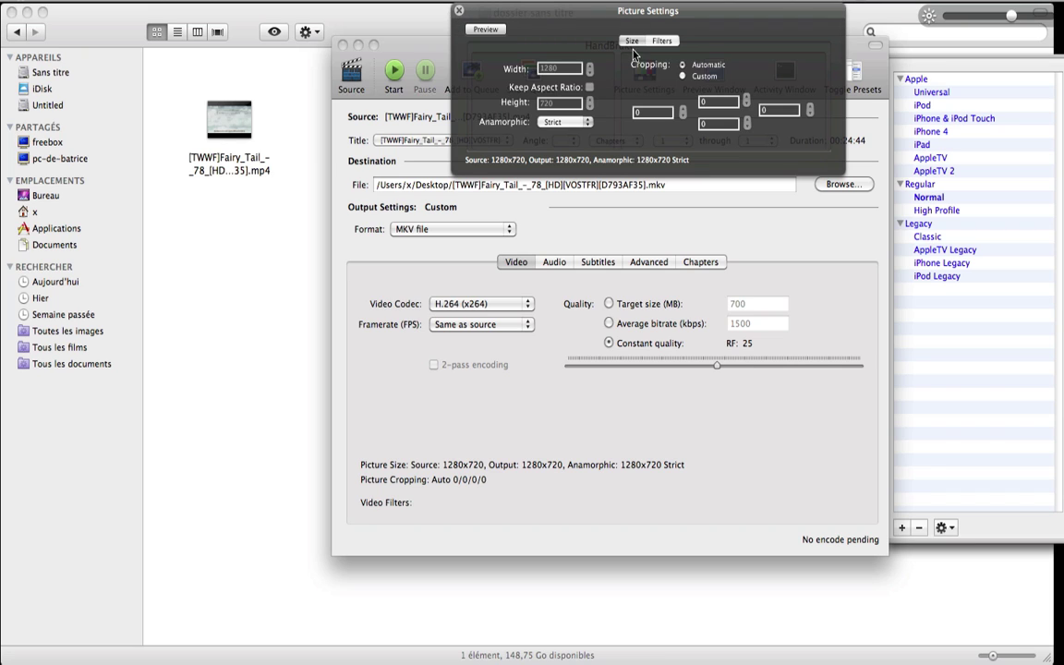
{"action": "left_click", "coordinate": [683, 77]}
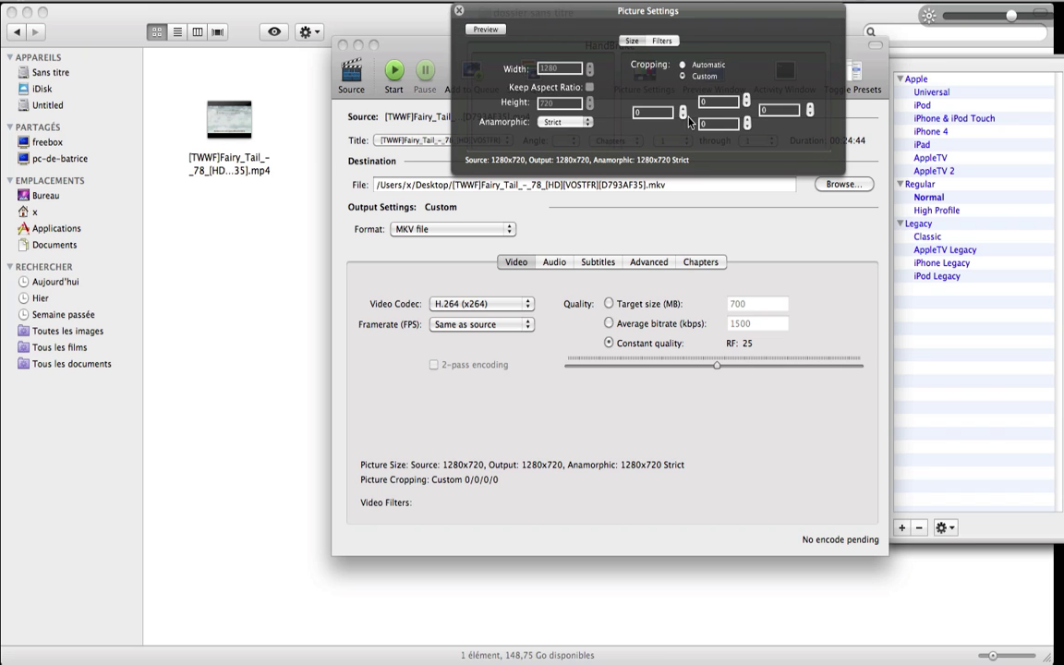
{"action": "left_click", "coordinate": [586, 123]}
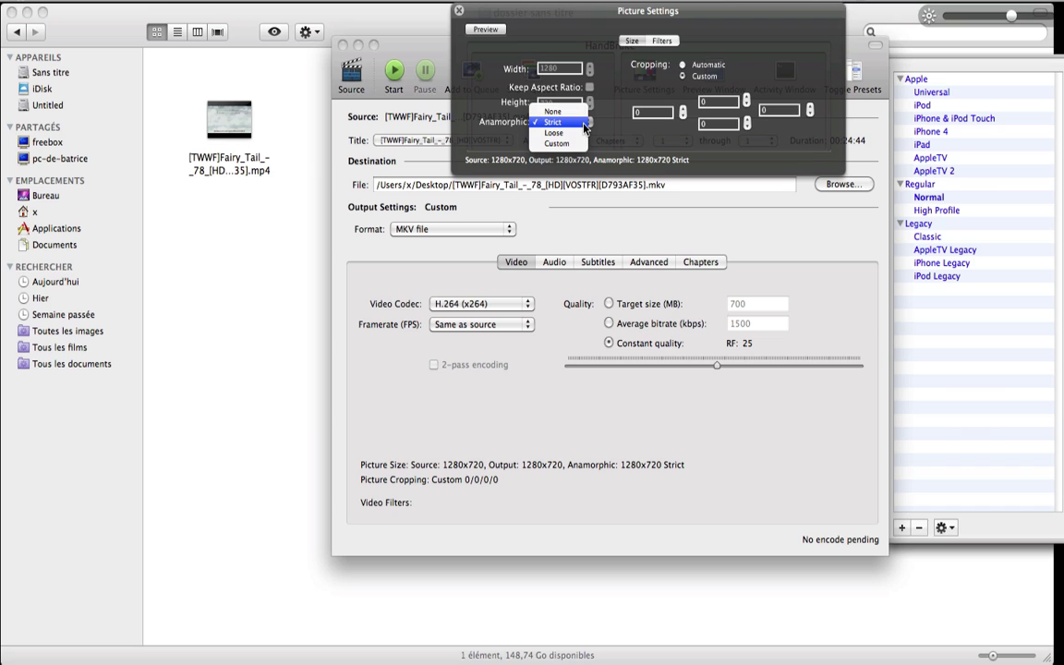
{"action": "left_click", "coordinate": [556, 143]}
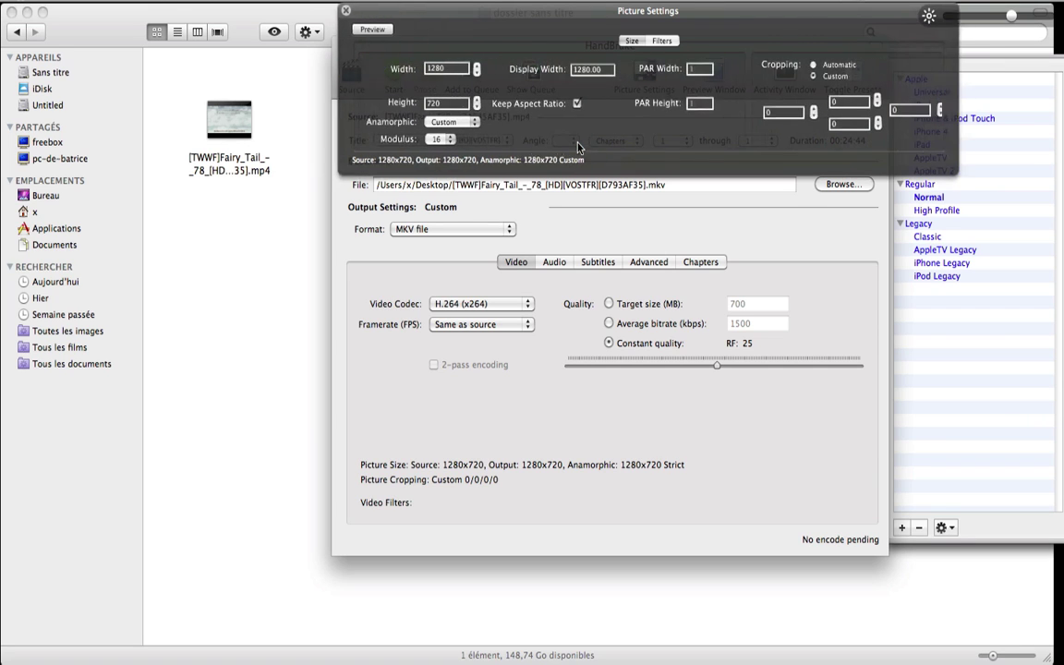
{"action": "left_click", "coordinate": [468, 71]}
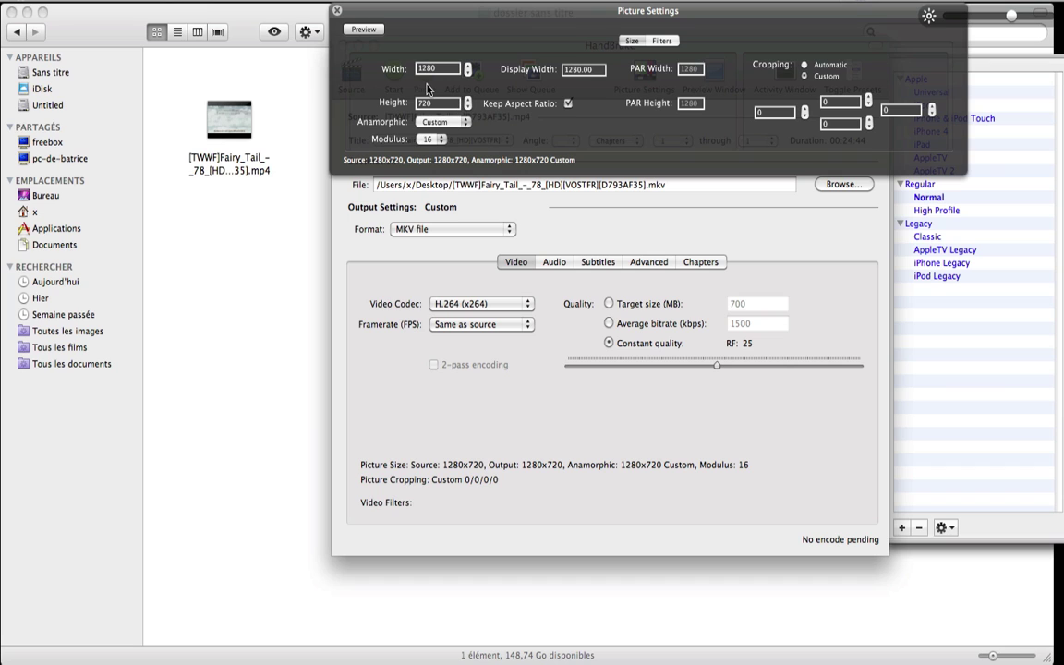
{"action": "left_click", "coordinate": [338, 12]}
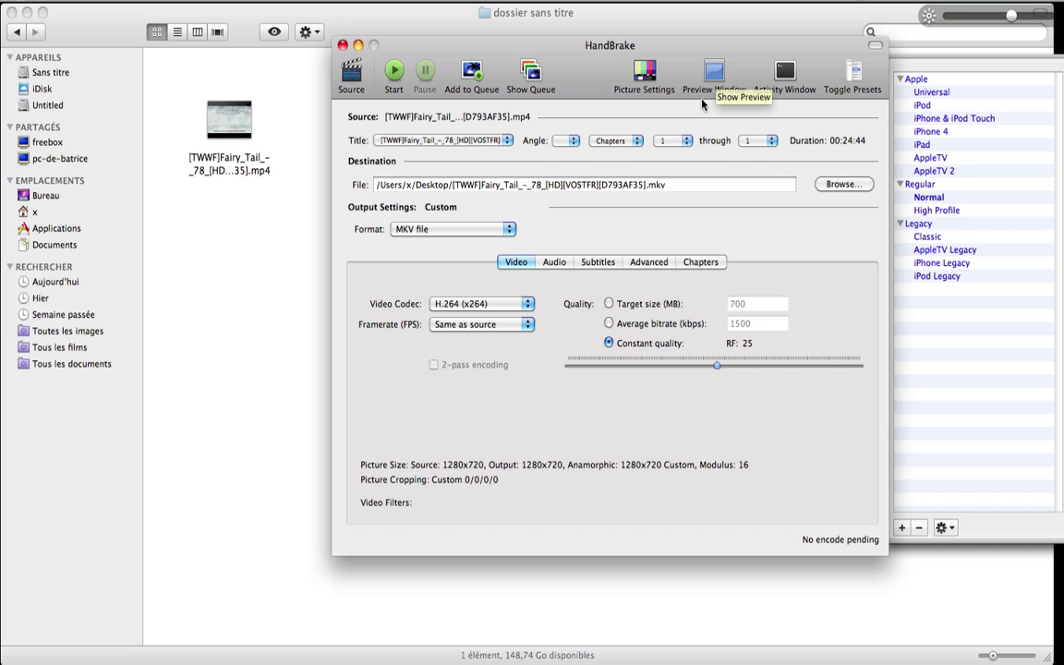
Step: Hide and reshow the presets list, then apply the Normal preset from the Regular group
{"action": "left_click", "coordinate": [783, 74]}
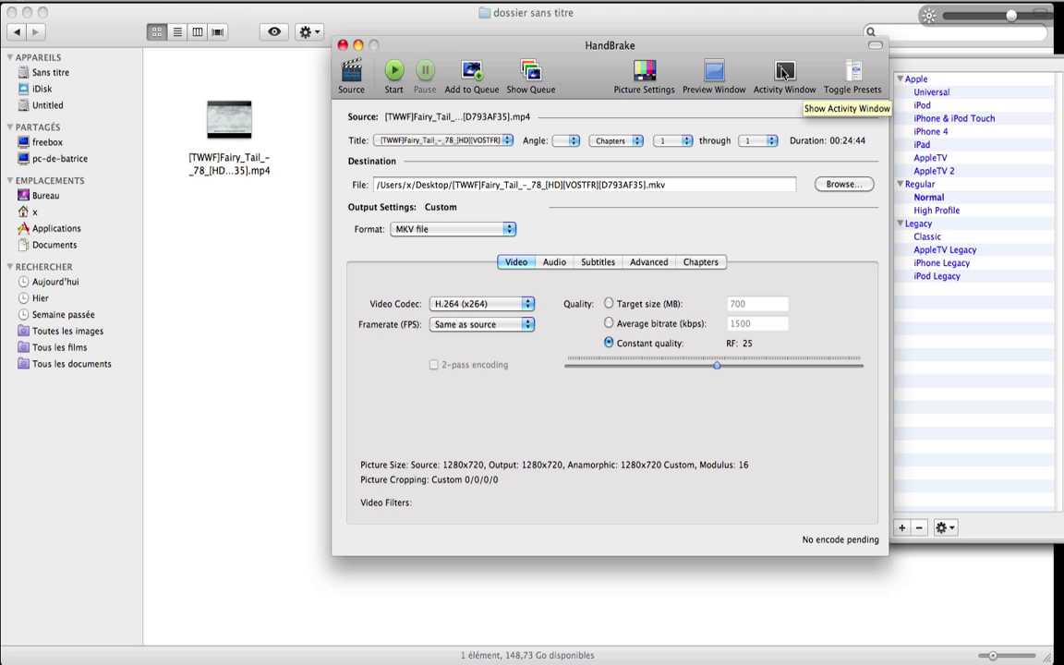
{"action": "left_click", "coordinate": [855, 73]}
{"action": "left_click", "coordinate": [854, 74]}
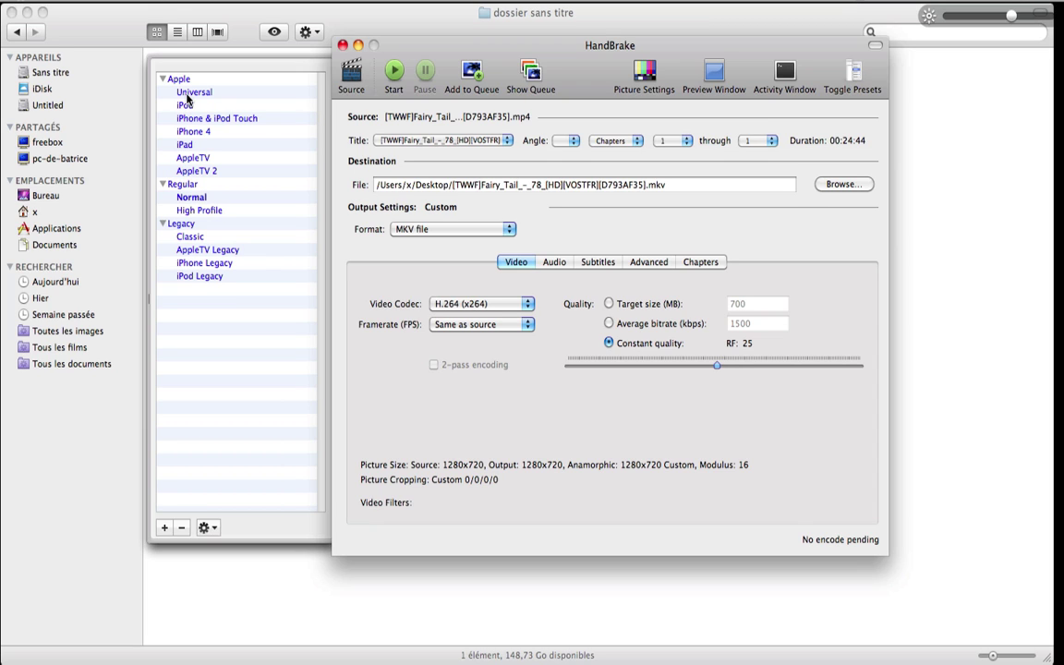
{"action": "mouse_move", "coordinate": [187, 99]}
{"action": "left_click", "coordinate": [192, 197]}
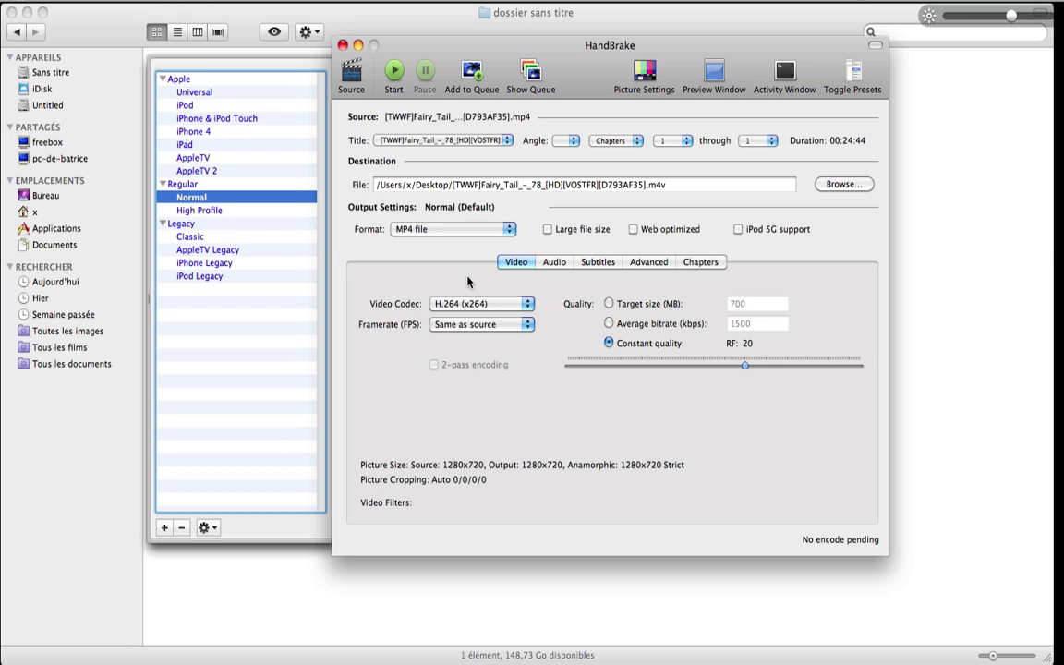
Step: Examine the audio track choices, subtitle options, advanced encoding settings and chapter list of the encode
{"action": "left_click", "coordinate": [555, 263]}
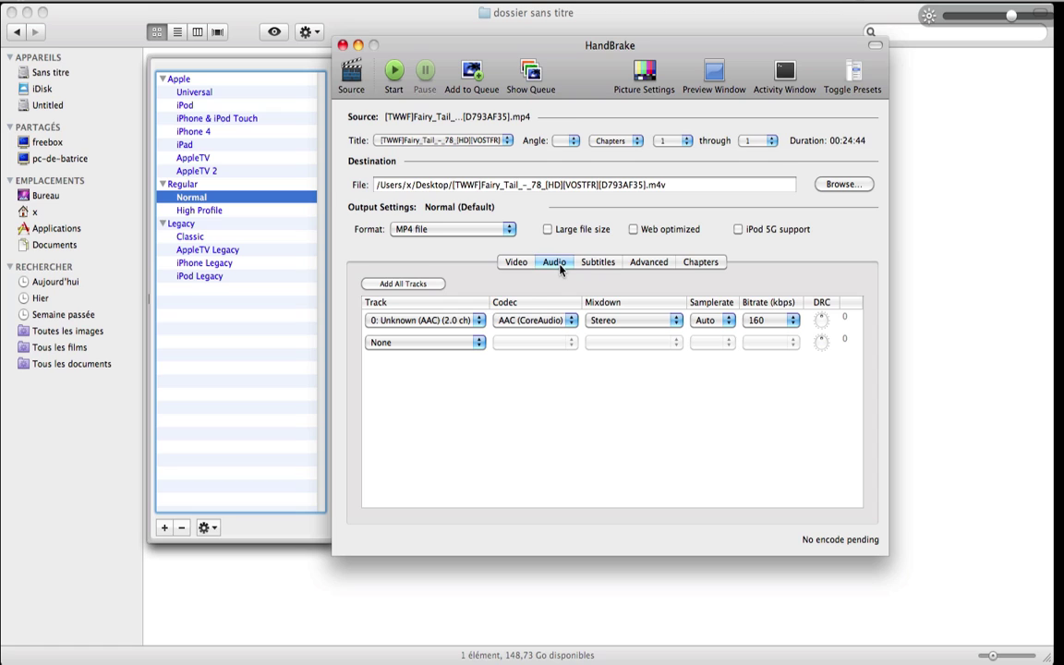
{"action": "left_click", "coordinate": [447, 323]}
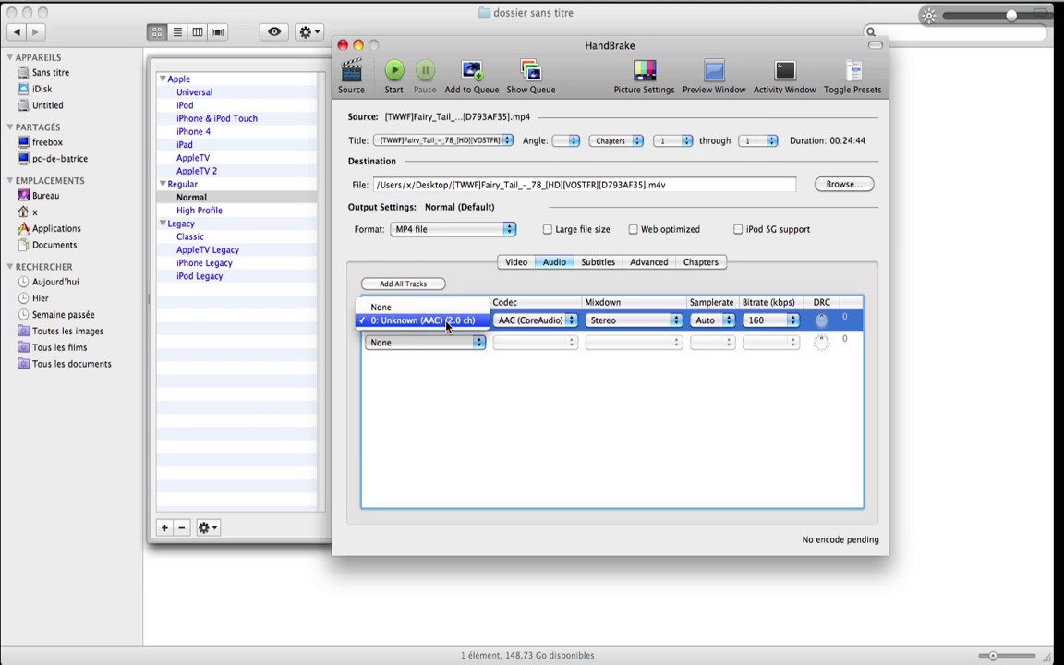
{"action": "left_click", "coordinate": [447, 320]}
{"action": "left_click", "coordinate": [595, 263]}
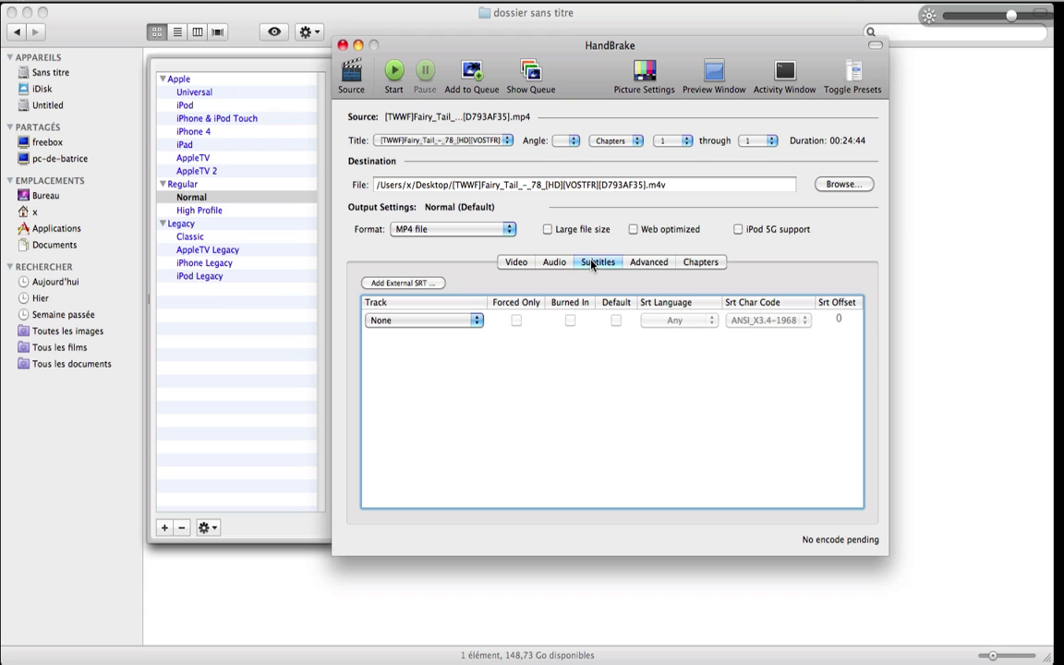
{"action": "left_click", "coordinate": [557, 263]}
{"action": "left_click", "coordinate": [594, 263]}
{"action": "left_click", "coordinate": [649, 264]}
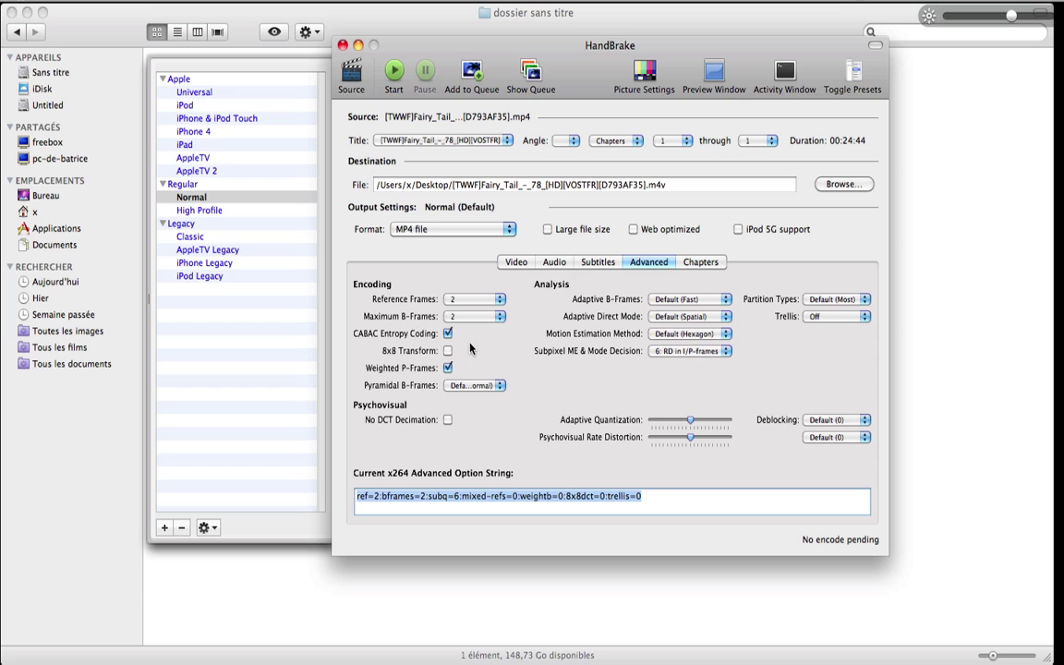
{"action": "left_click", "coordinate": [699, 262]}
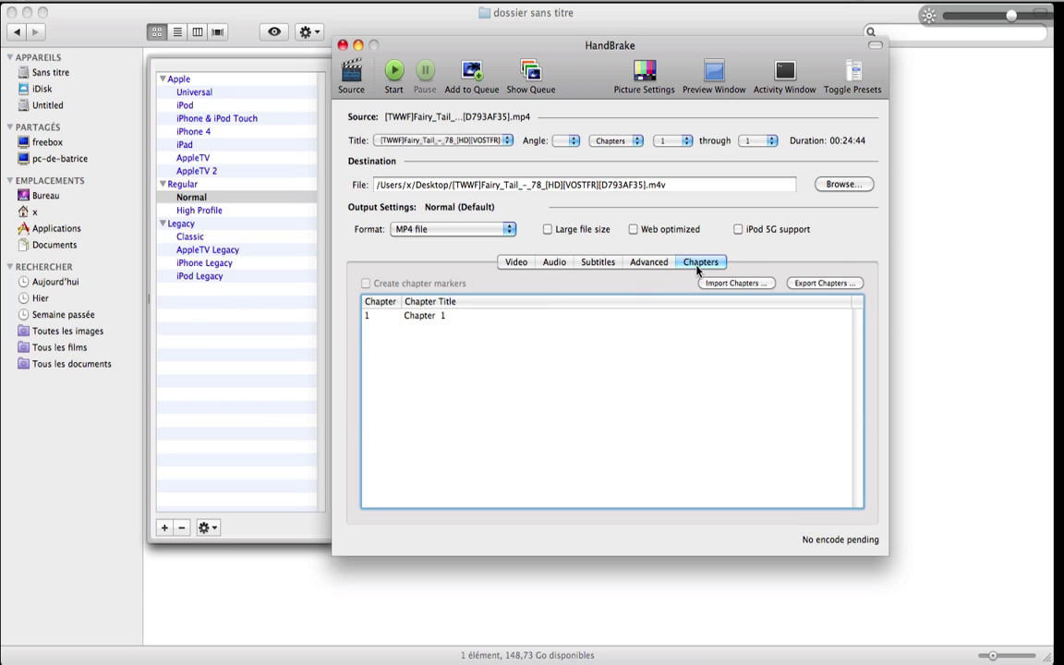
{"action": "left_click", "coordinate": [425, 317]}
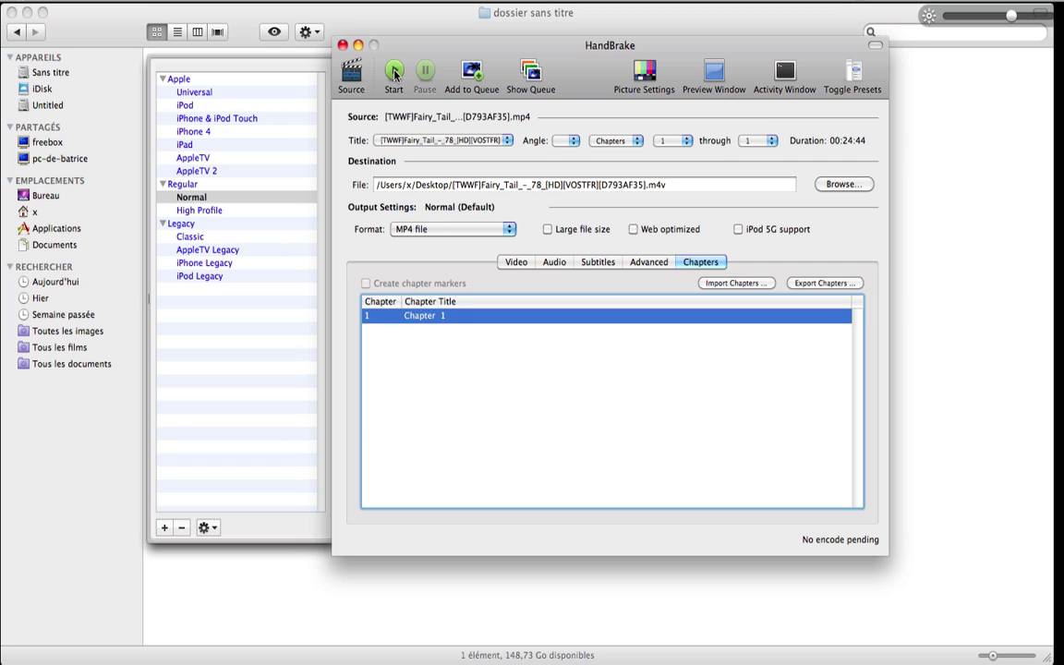
Step: Close the HandBrake window and open the context menu of the Fairy Tail mp4 file in Finder
{"action": "left_click", "coordinate": [343, 46]}
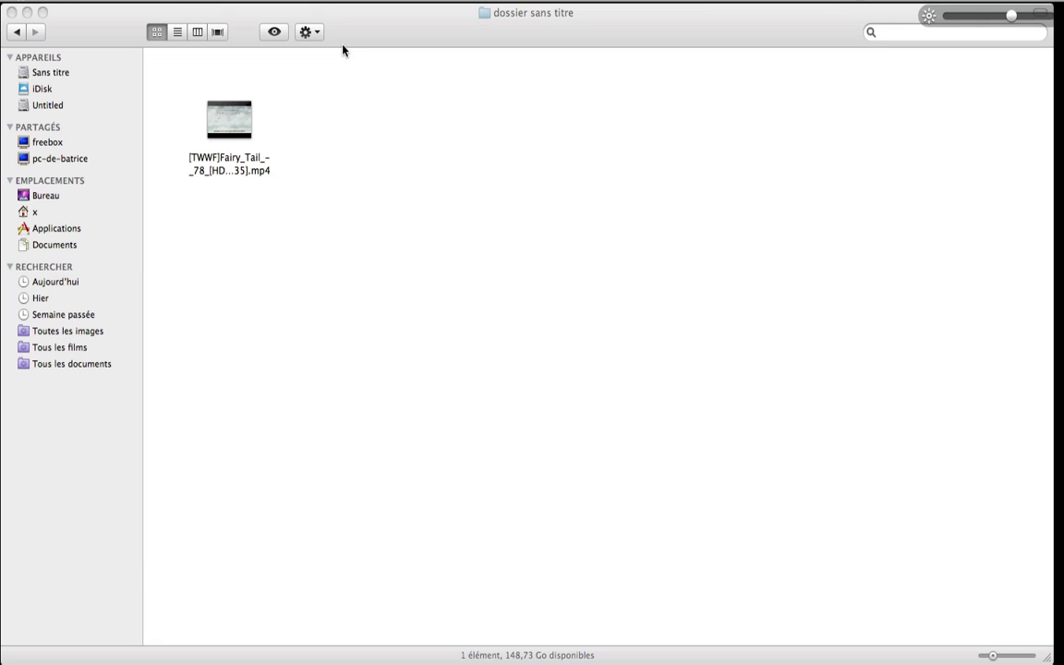
{"action": "left_click", "coordinate": [242, 114]}
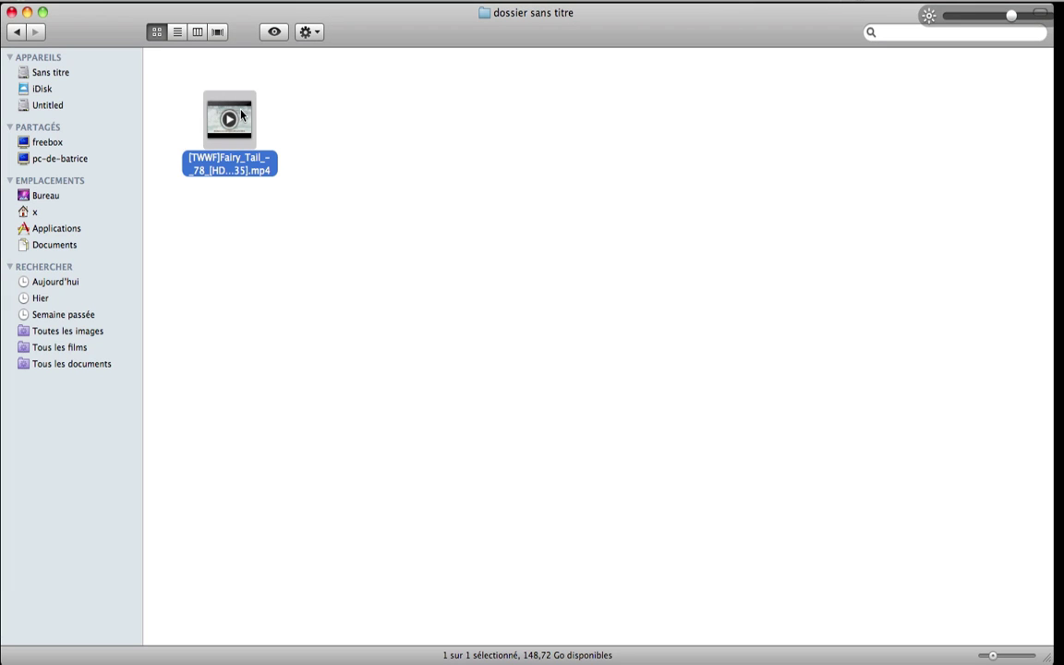
{"action": "right_click", "coordinate": [245, 110]}
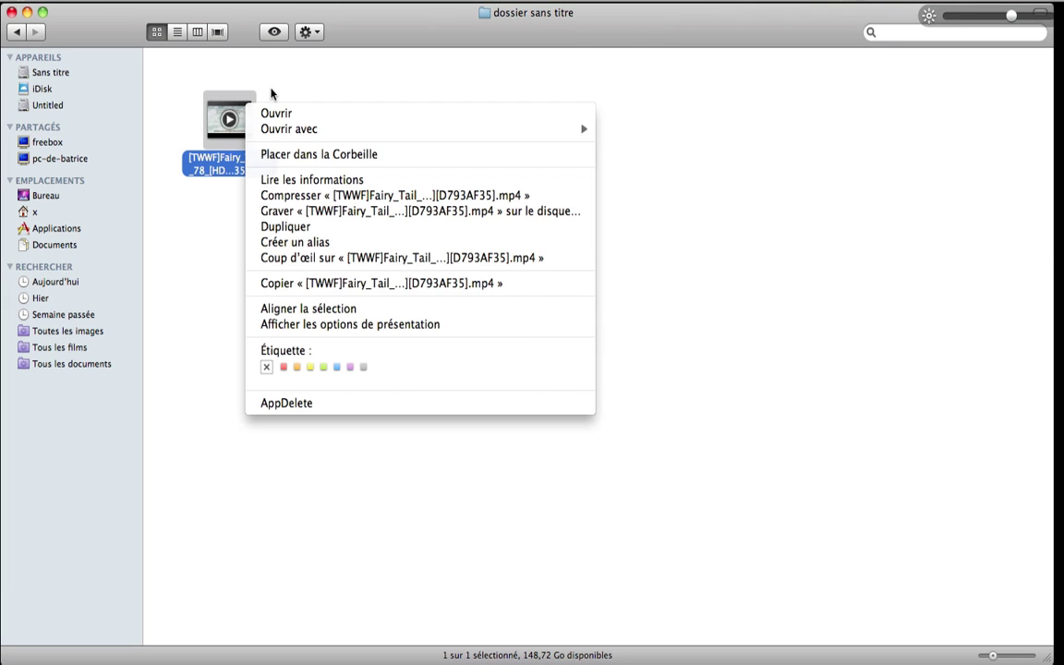